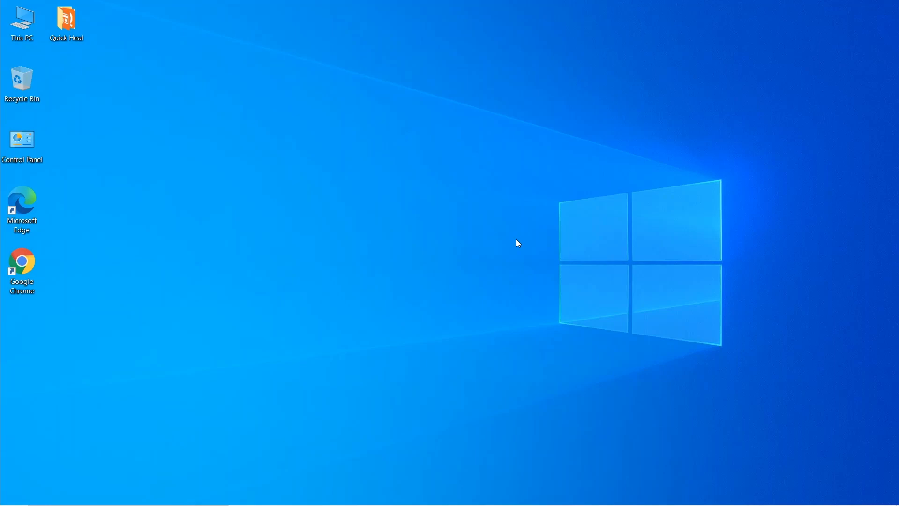
Open Google Chrome, search for "android studio" and open the official Android Developers download page
double_click(29, 254)
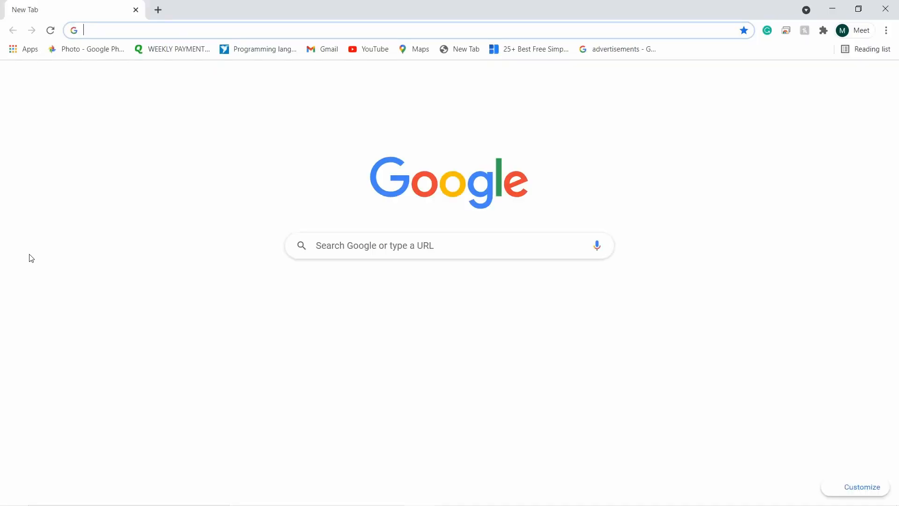
type("and")
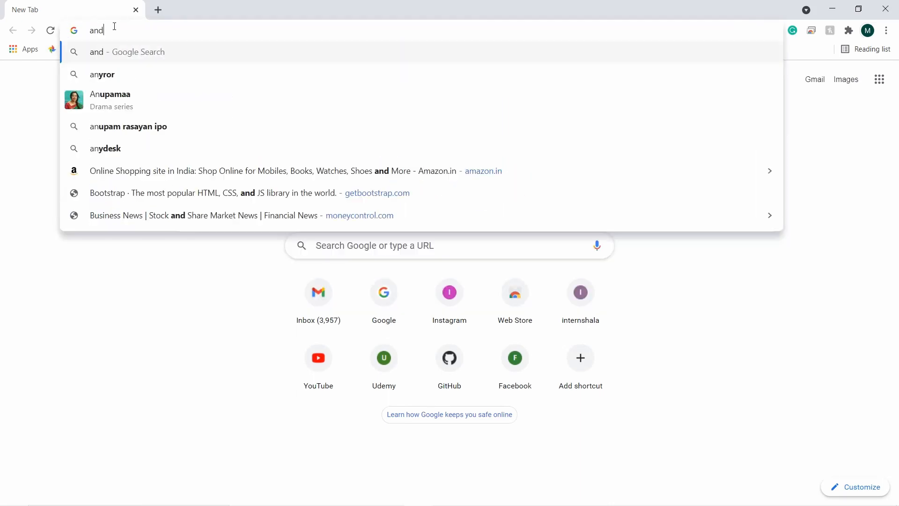
type("roid s")
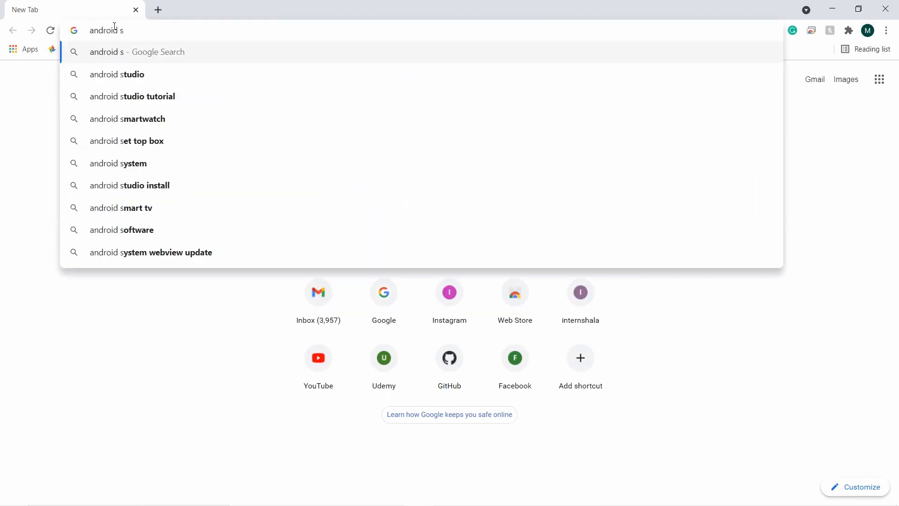
key("Down")
key("Return")
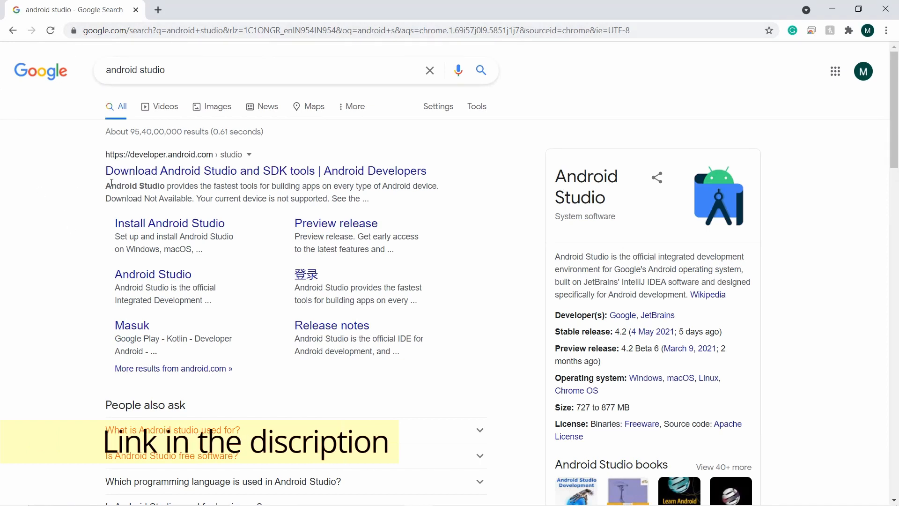
left_click(191, 172)
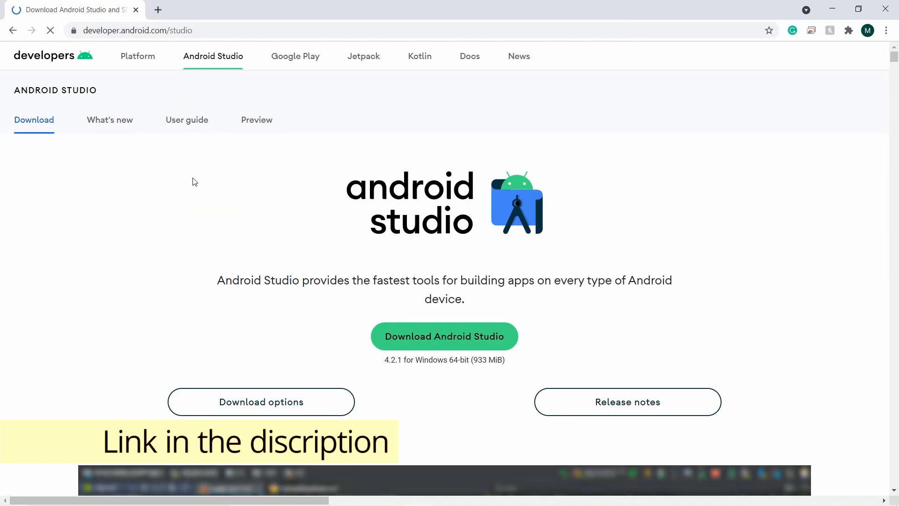
Accept the terms and conditions and download Android Studio for Windows
left_click(451, 339)
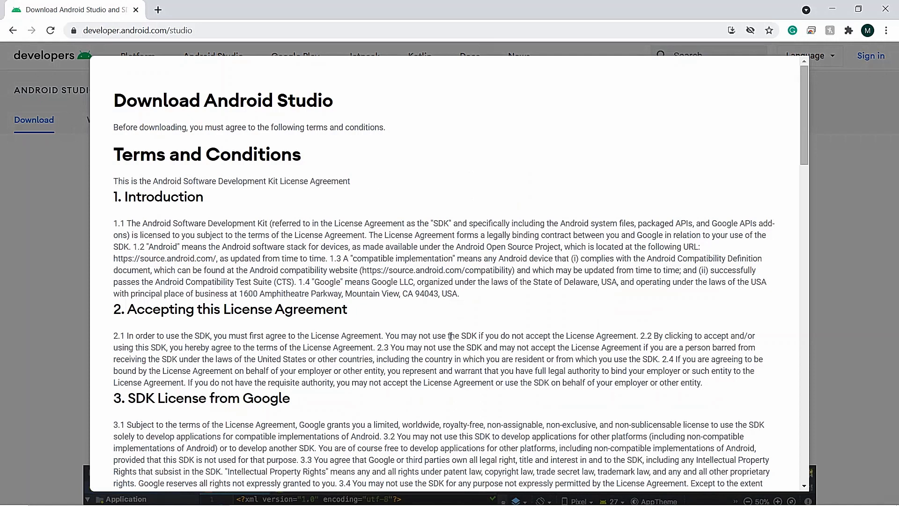
scroll(450, 337, "down", 15)
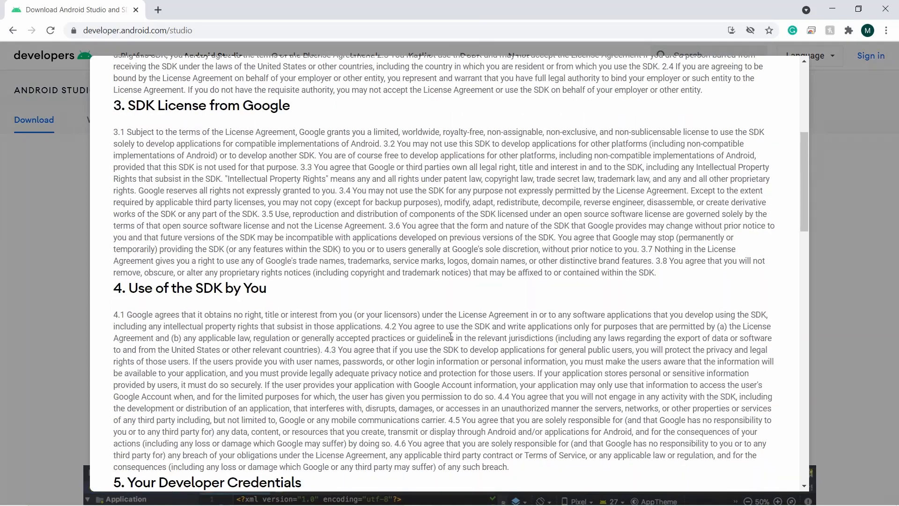
scroll(450, 336, "down", 10)
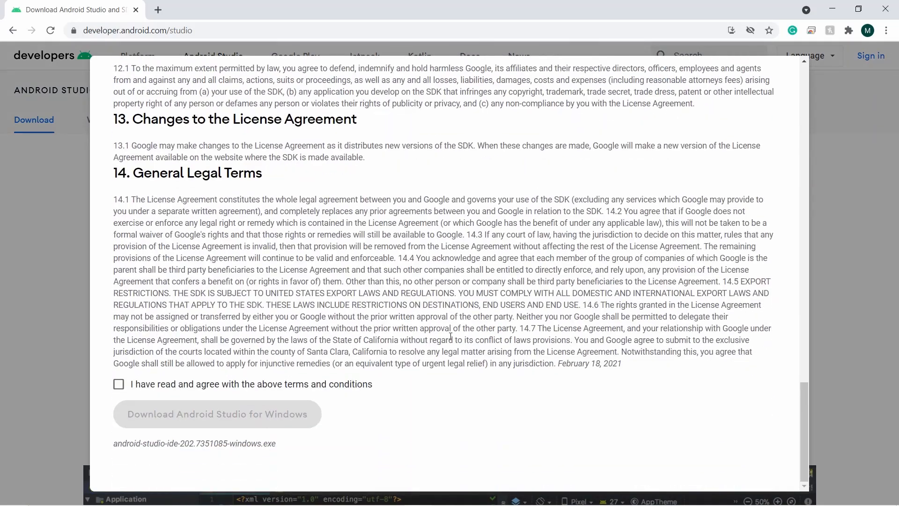
left_click(118, 385)
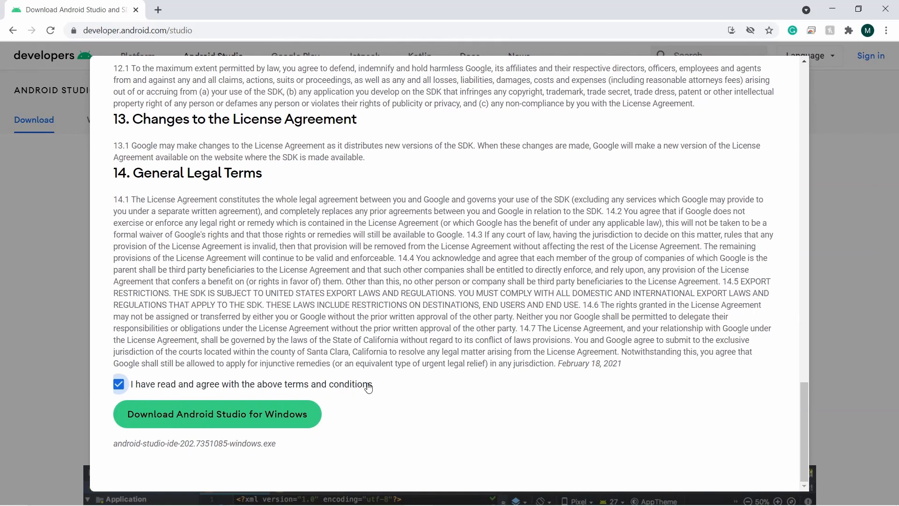
left_click(156, 418)
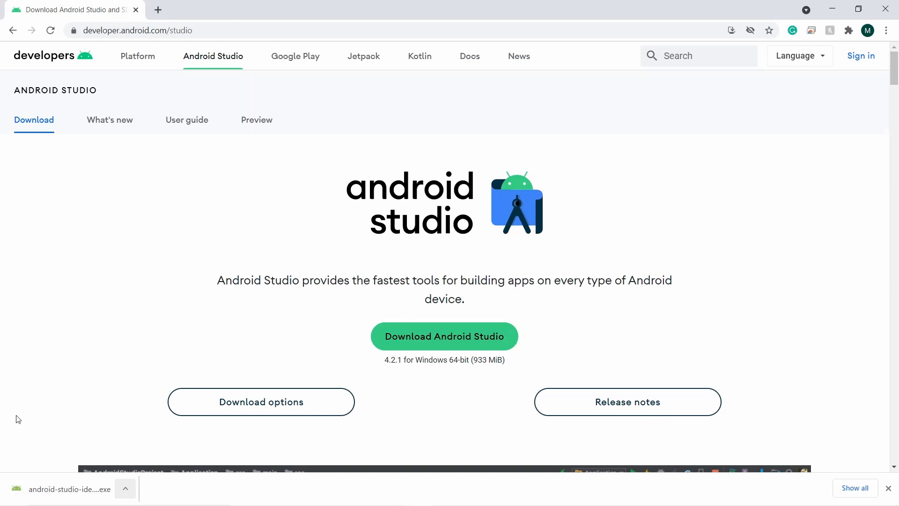
Run the downloaded installer and install into C:\Program Files\Android\Android Studio with the Android Studio Start Menu folder
left_click(69, 489)
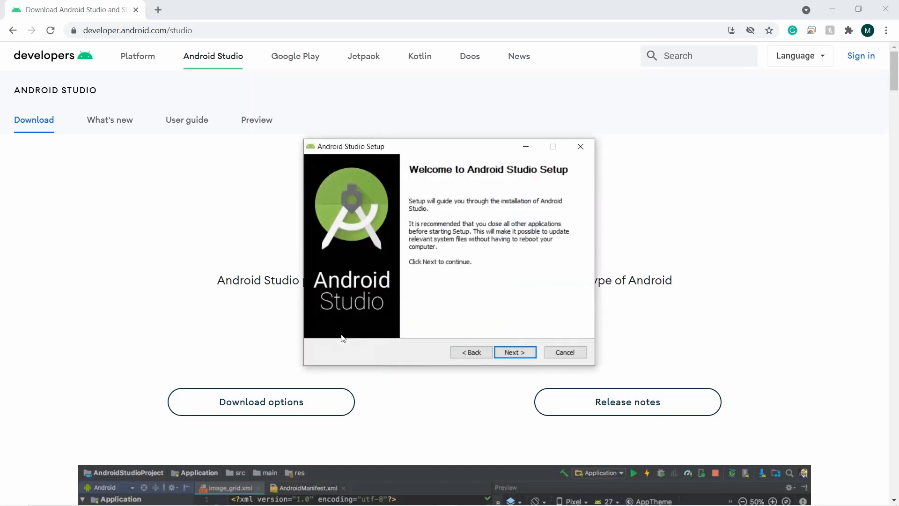
left_click(517, 353)
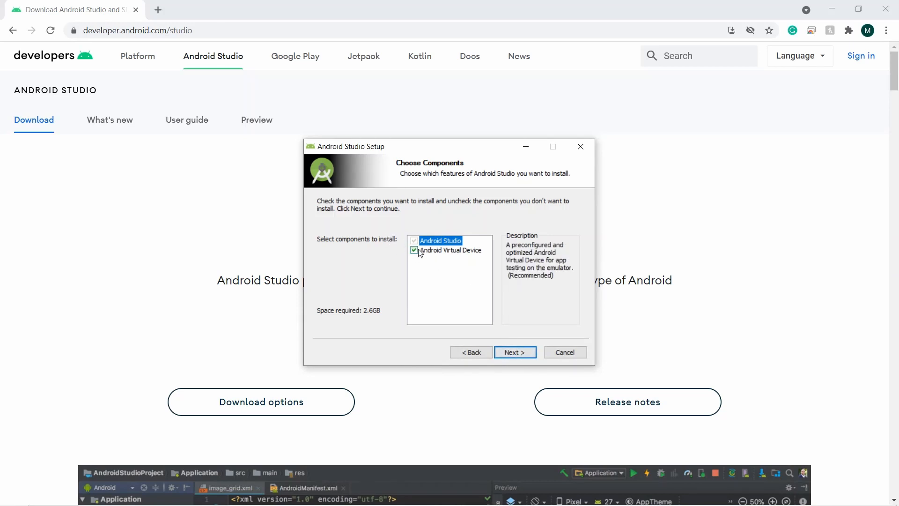
left_click(416, 250)
left_click(504, 354)
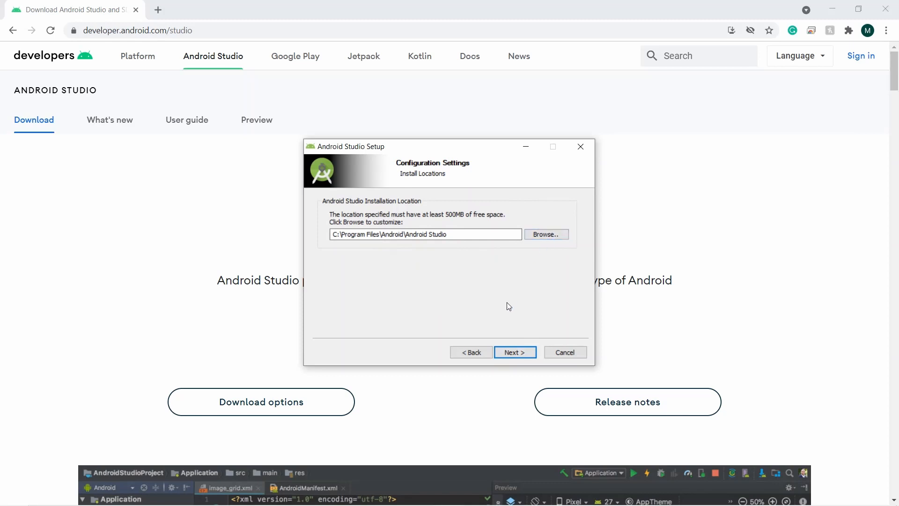
left_click(515, 352)
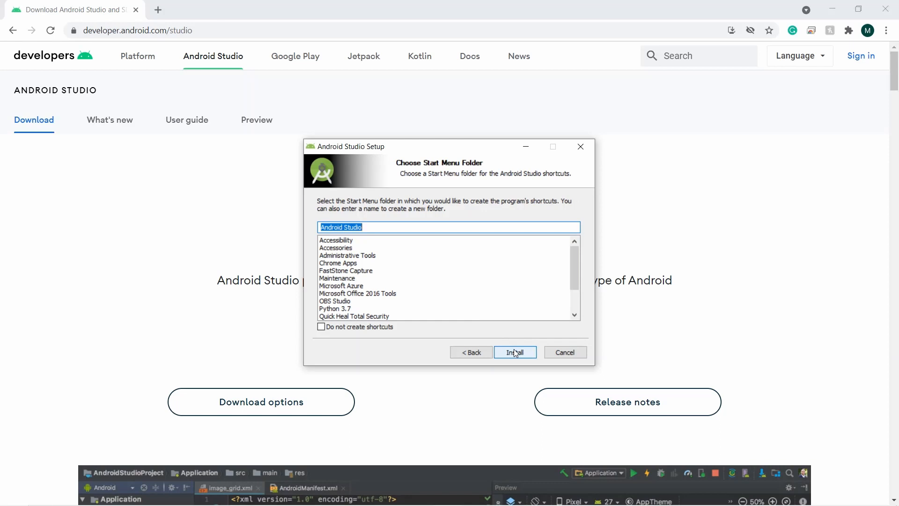
left_click(515, 353)
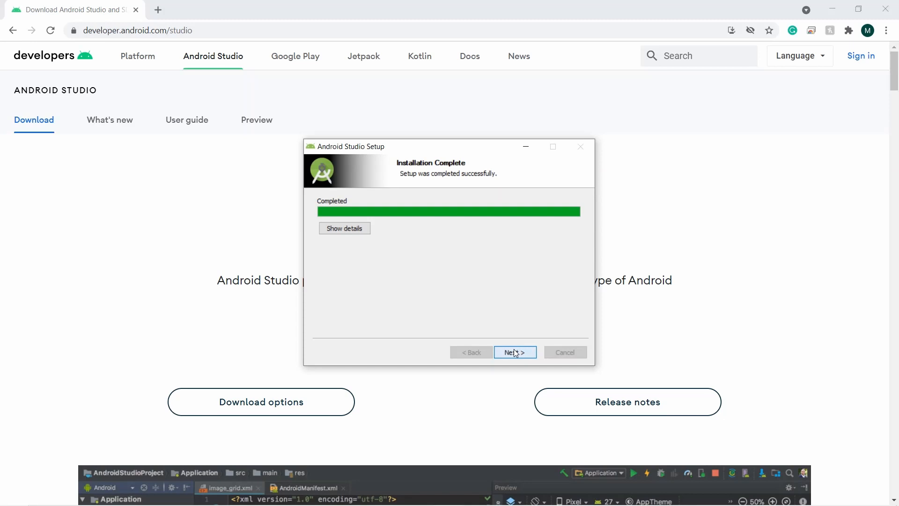
Finish the installation and start Android Studio without importing any settings
left_click(516, 353)
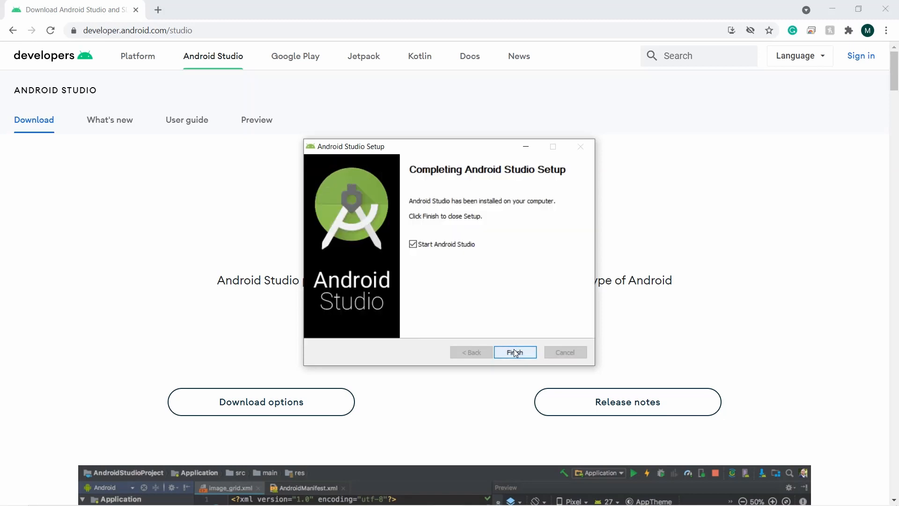
left_click(515, 352)
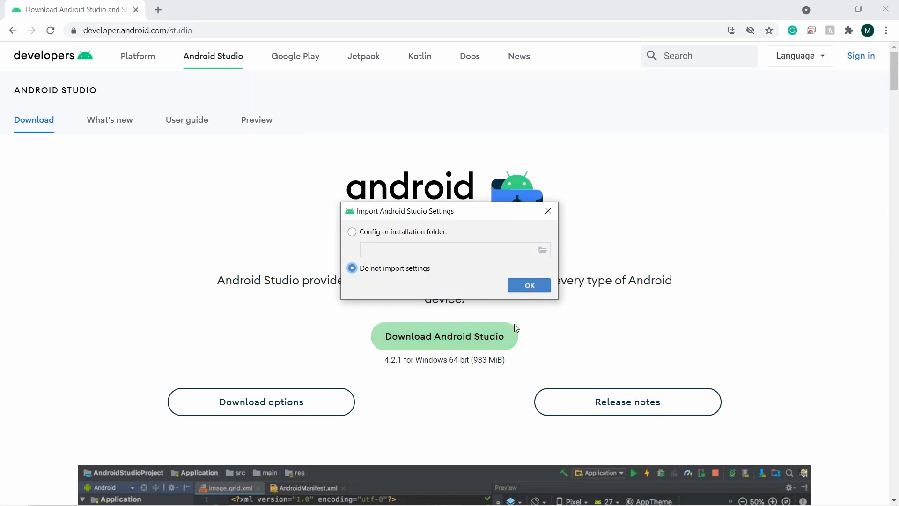
left_click(526, 285)
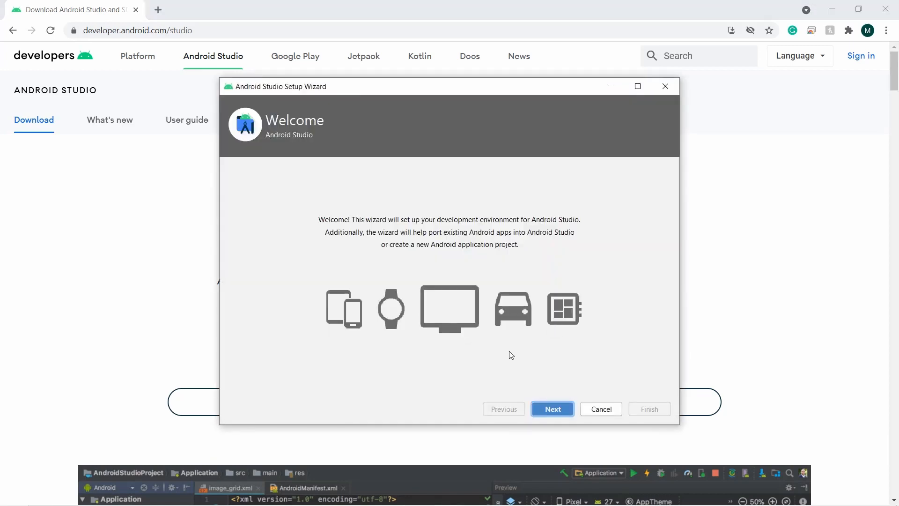
Complete the setup wizard with the Standard install type and the Light theme, downloading the SDK components
left_click(552, 410)
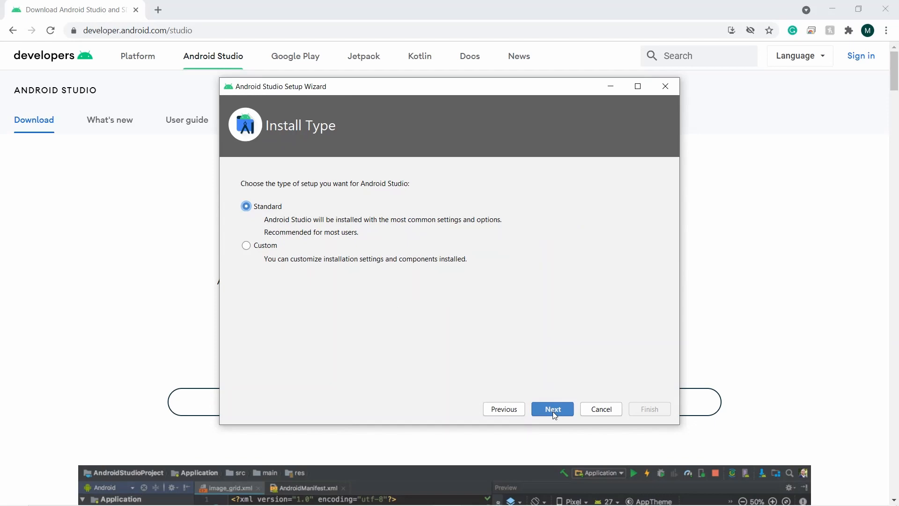
left_click(553, 410)
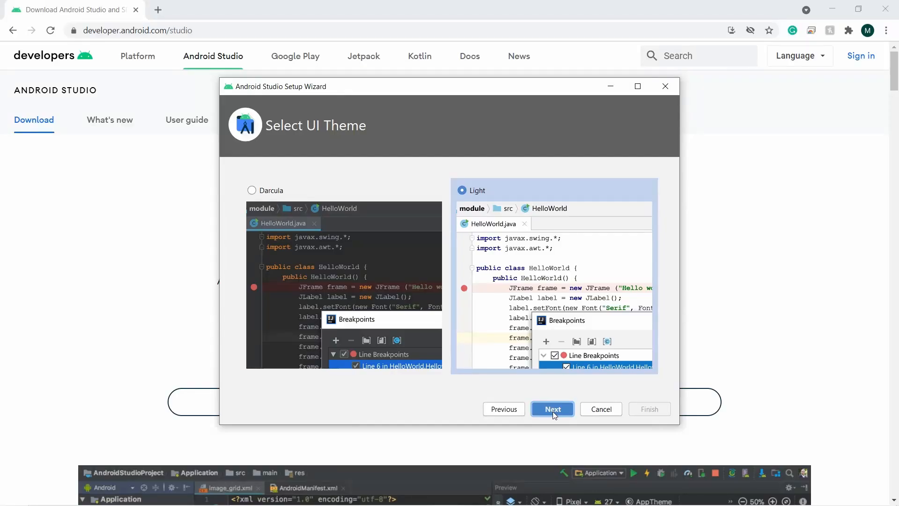
left_click(375, 364)
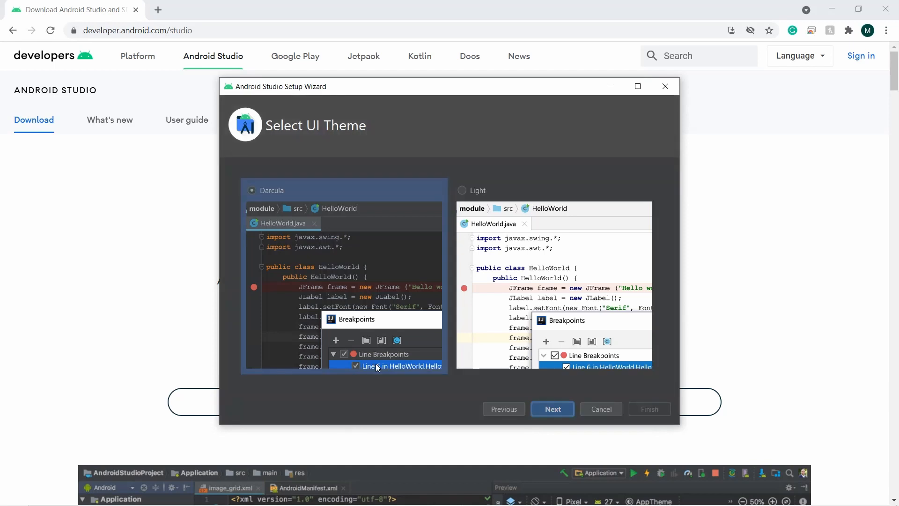
left_click(572, 330)
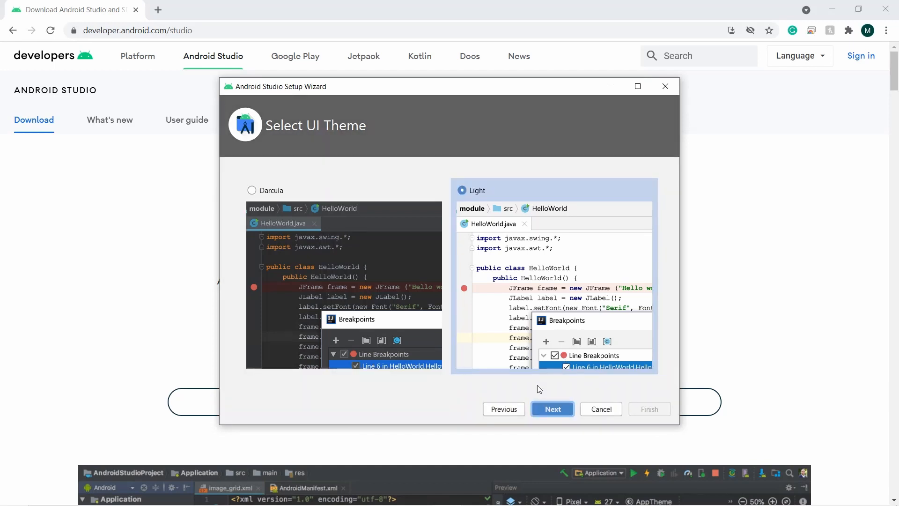
left_click(544, 406)
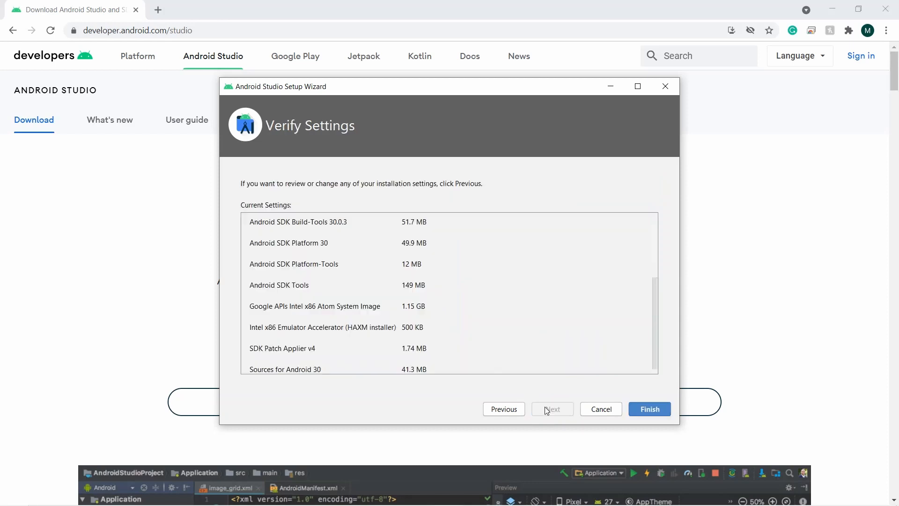
left_click(652, 408)
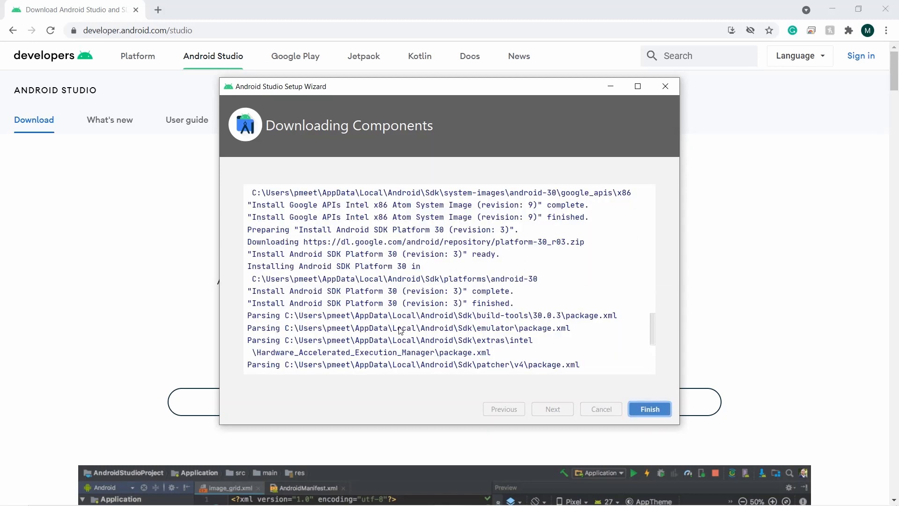
left_click(645, 409)
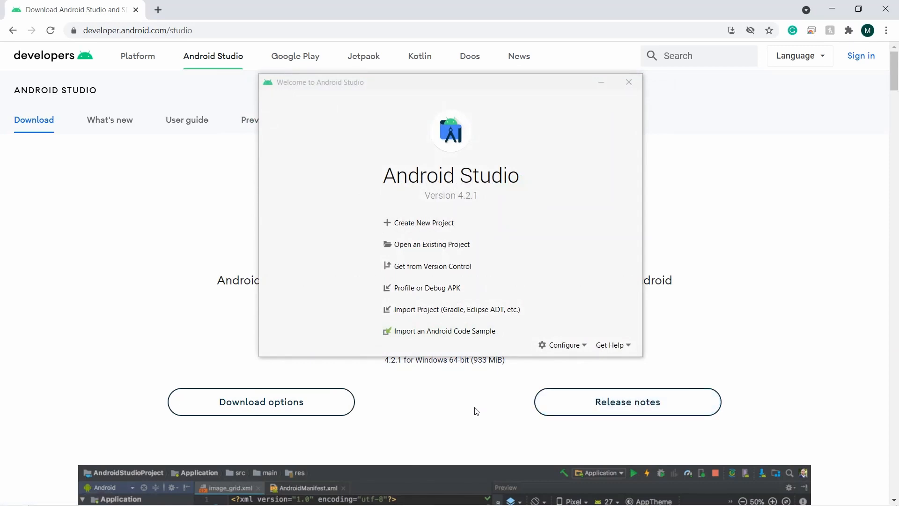
Start a new project from the Empty Activity template, keeping the default name and location, with Java as its language
left_click(428, 228)
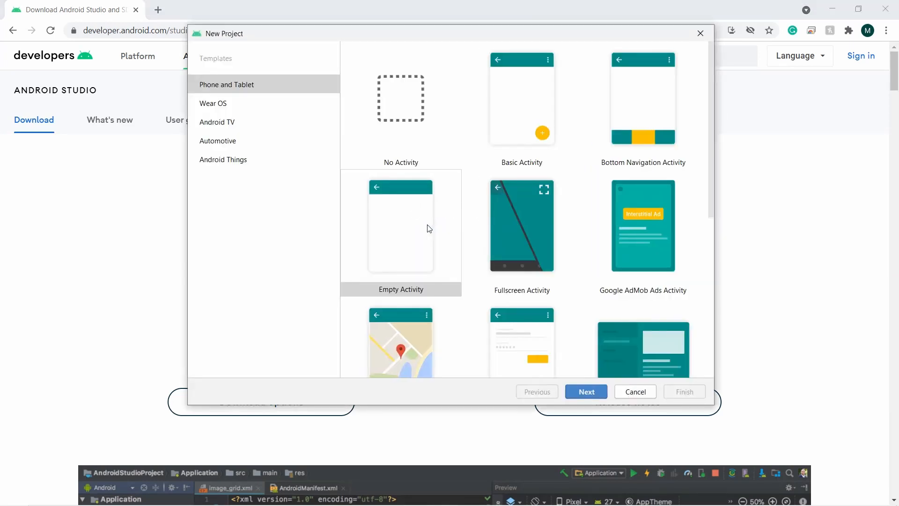
left_click(588, 395)
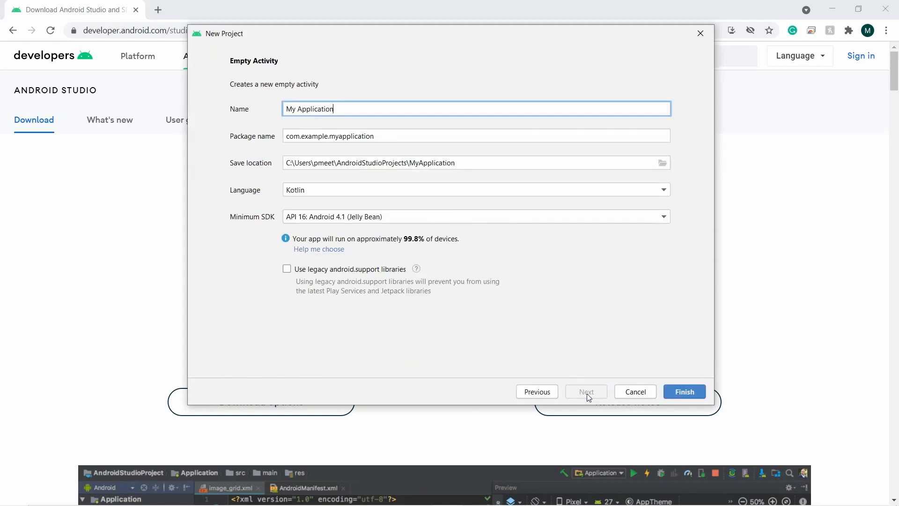
triple_click(347, 111)
key("Tab")
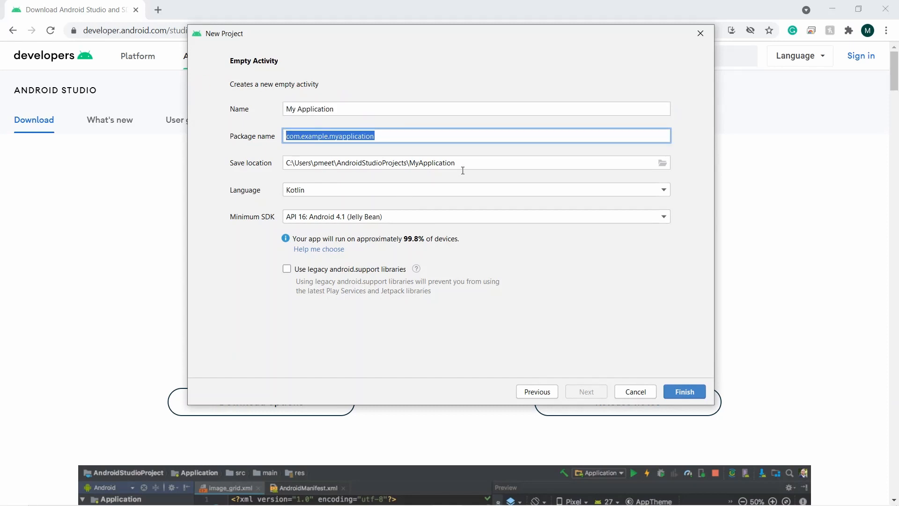
left_click(461, 169)
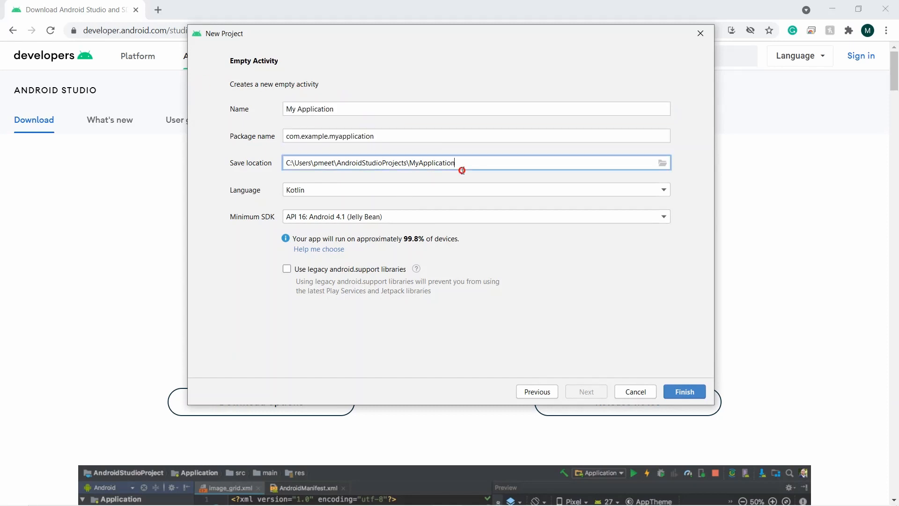
left_click(666, 189)
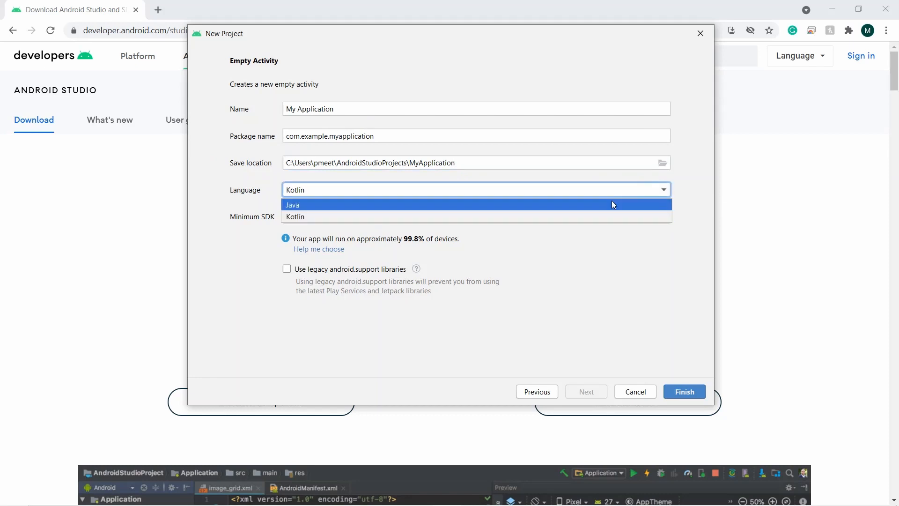
left_click(547, 205)
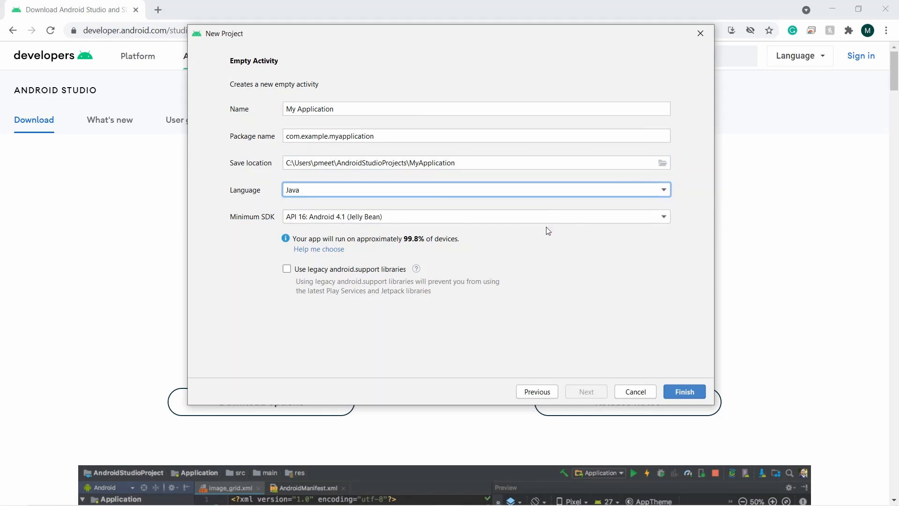
Set the minimum SDK to API 21: Android 5.0 (Lollipop) and create the project
left_click(525, 217)
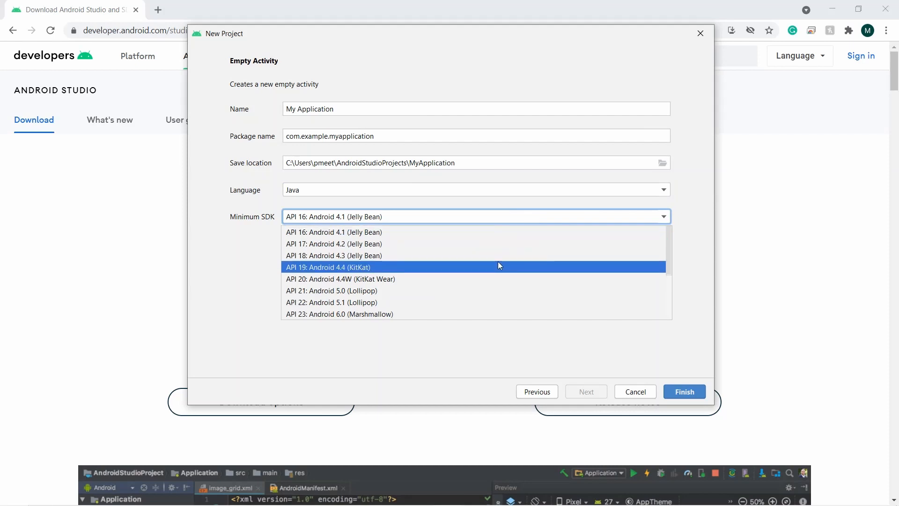
left_click(493, 290)
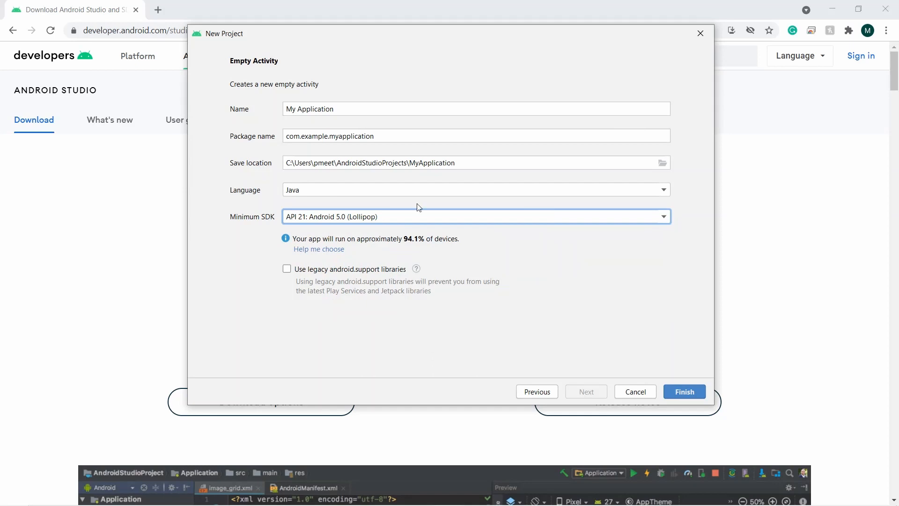
left_click(384, 214)
left_click(377, 301)
left_click(680, 392)
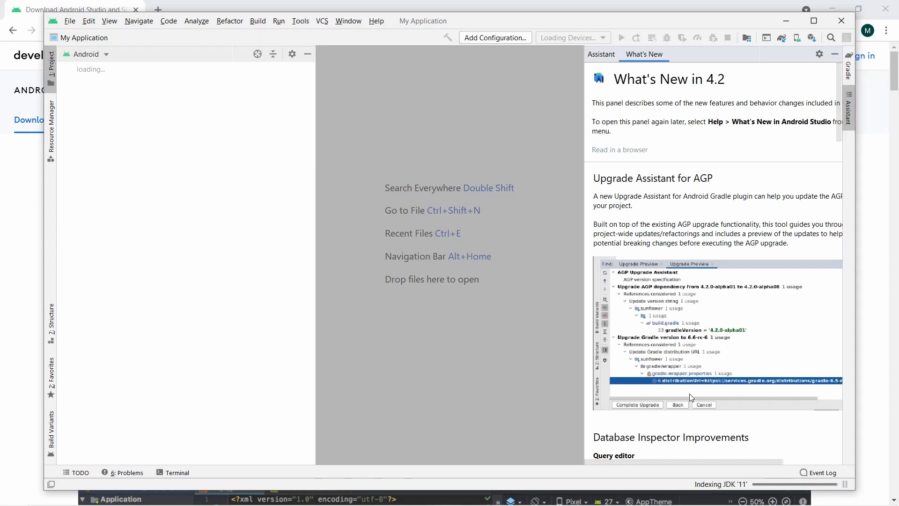
Maximize the project window and hide the What's New assistant
left_click(814, 21)
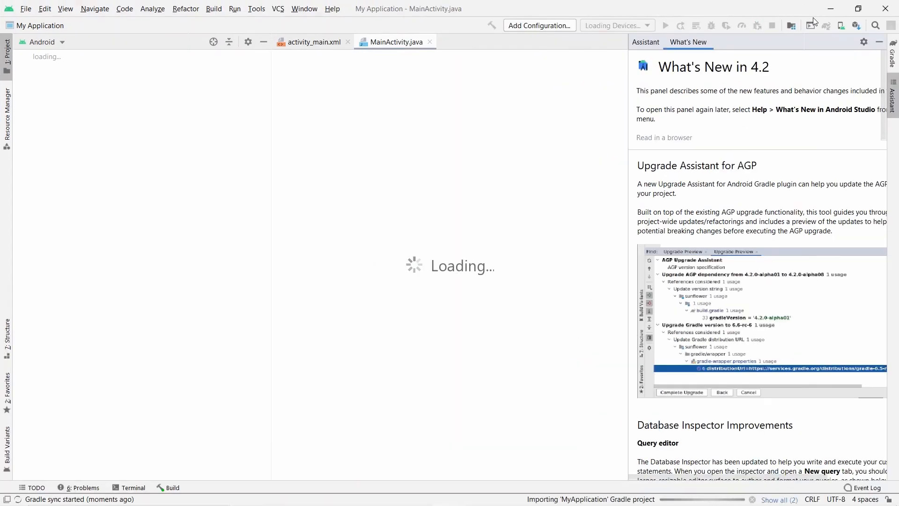
left_click(893, 101)
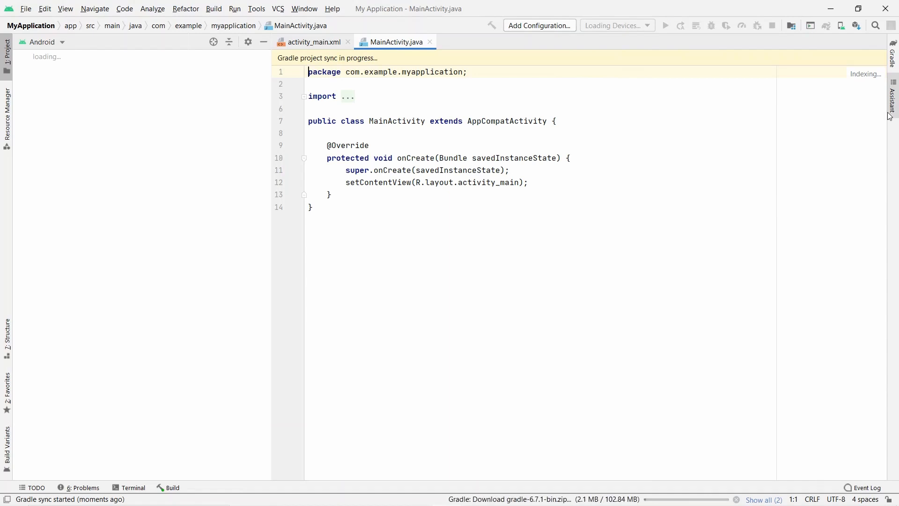
Show the running background tasks and the build output to check the Gradle sync progress
left_click(755, 499)
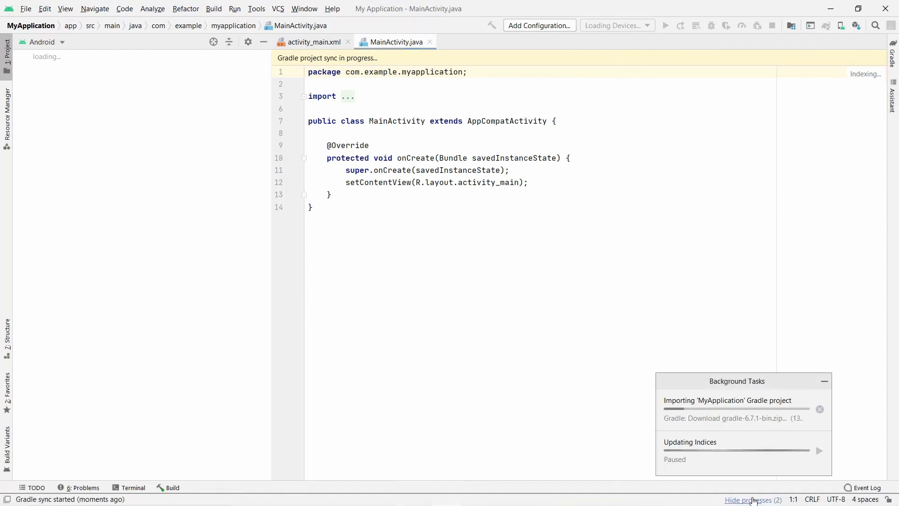
left_click(172, 488)
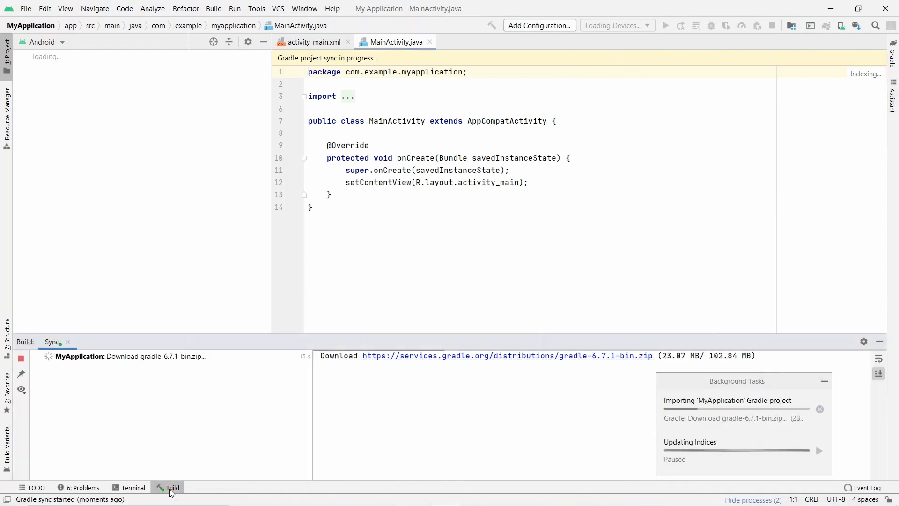